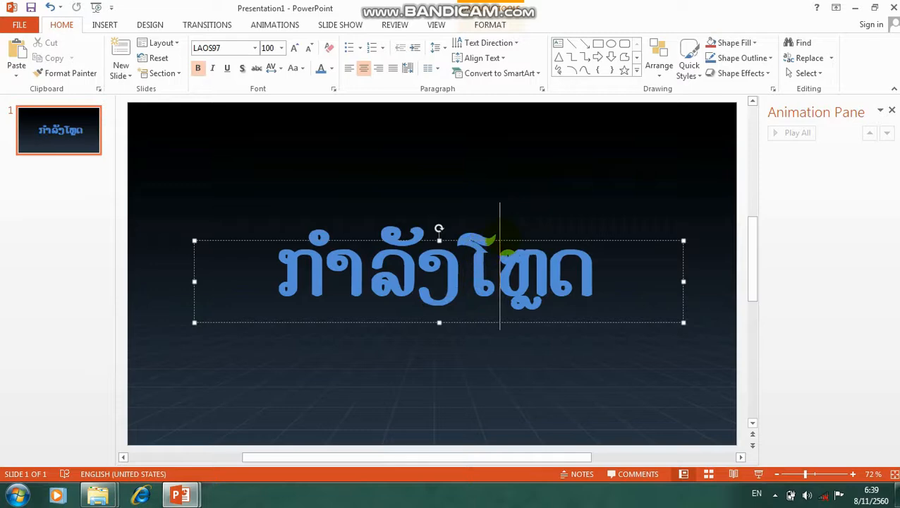
- Apply the WordArt style "Gradient Fill - Aqua, Accent 1, Reflection" to the Lao title text box
{"action": "left_click", "coordinate": [505, 242]}
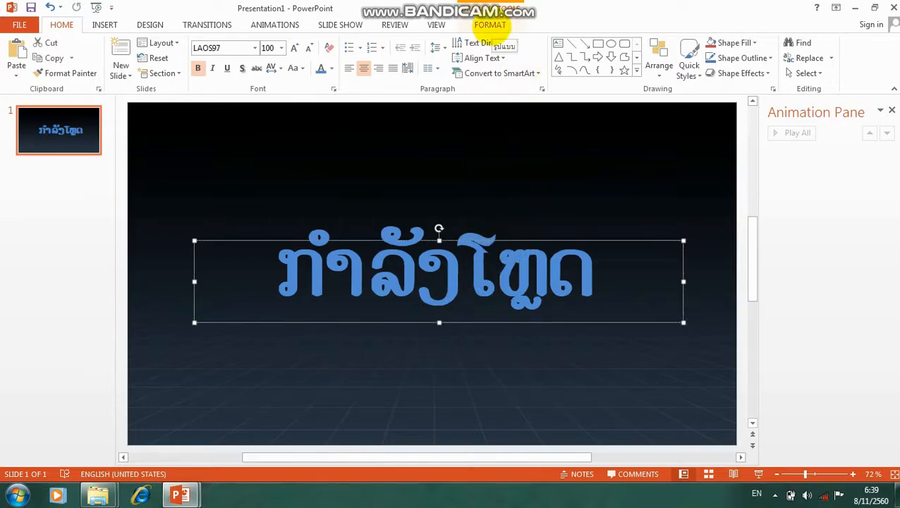
{"action": "left_click", "coordinate": [490, 25]}
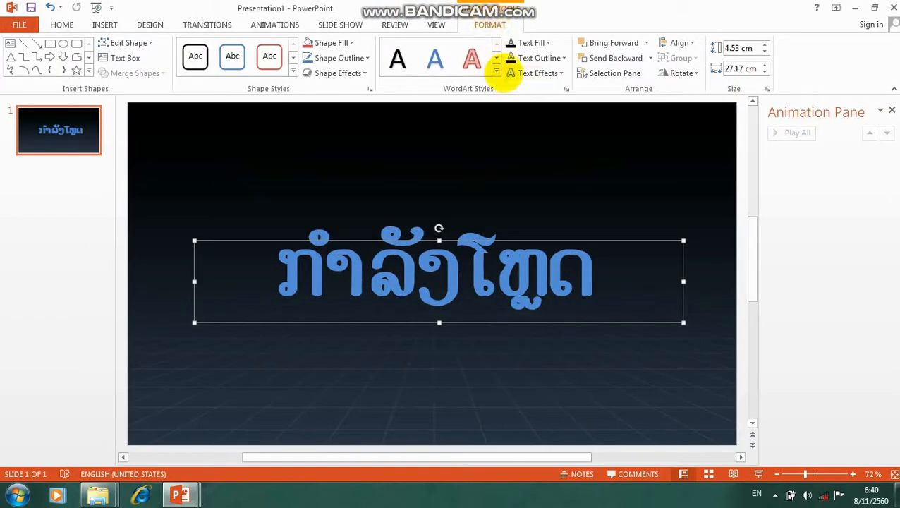
{"action": "left_click", "coordinate": [458, 142]}
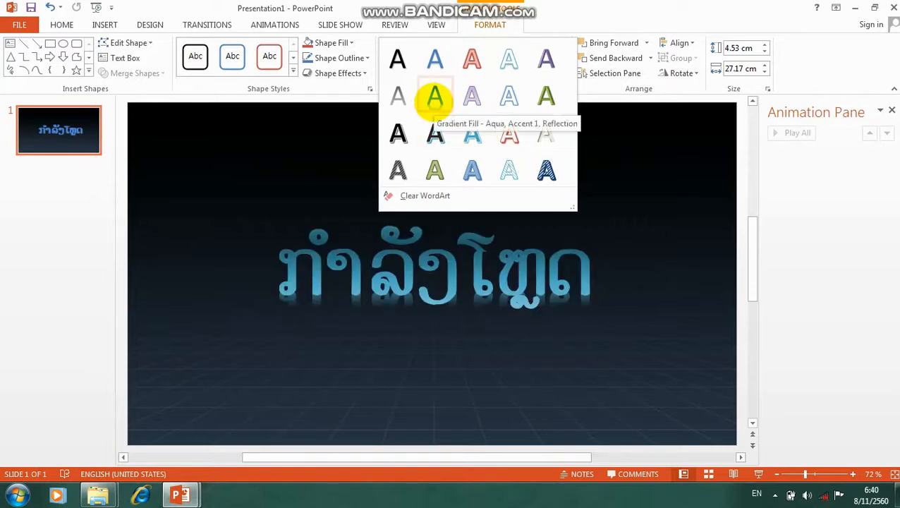
{"action": "left_click", "coordinate": [435, 99]}
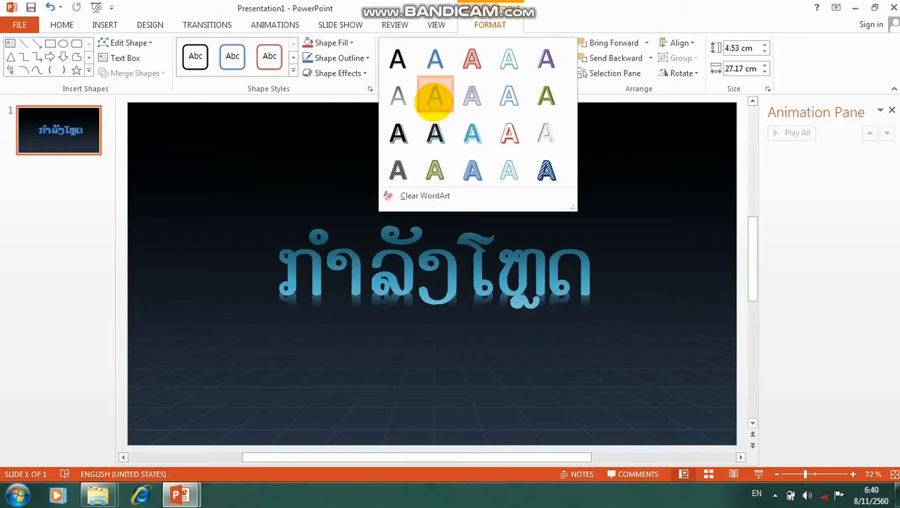
{"action": "left_click", "coordinate": [583, 192]}
- Add the Font Color emphasis animation to the Lao title text box
{"action": "left_click", "coordinate": [546, 272]}
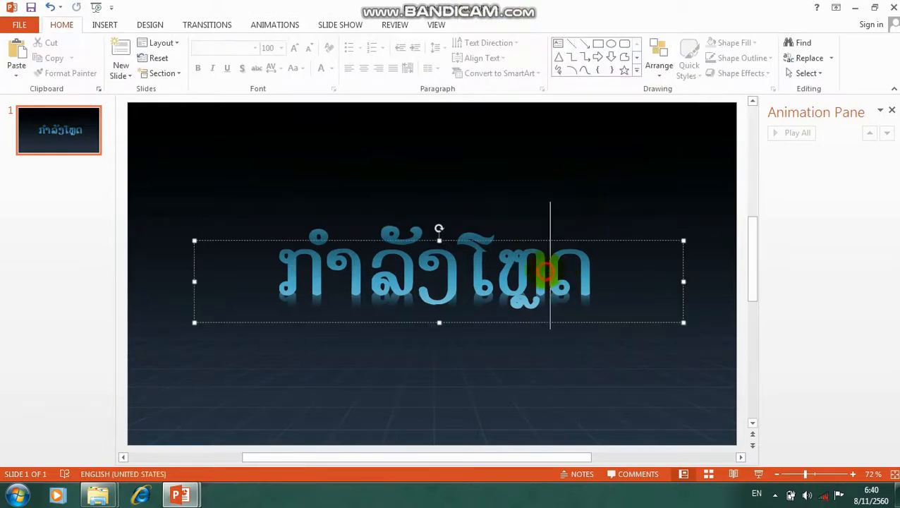
{"action": "left_click", "coordinate": [524, 242]}
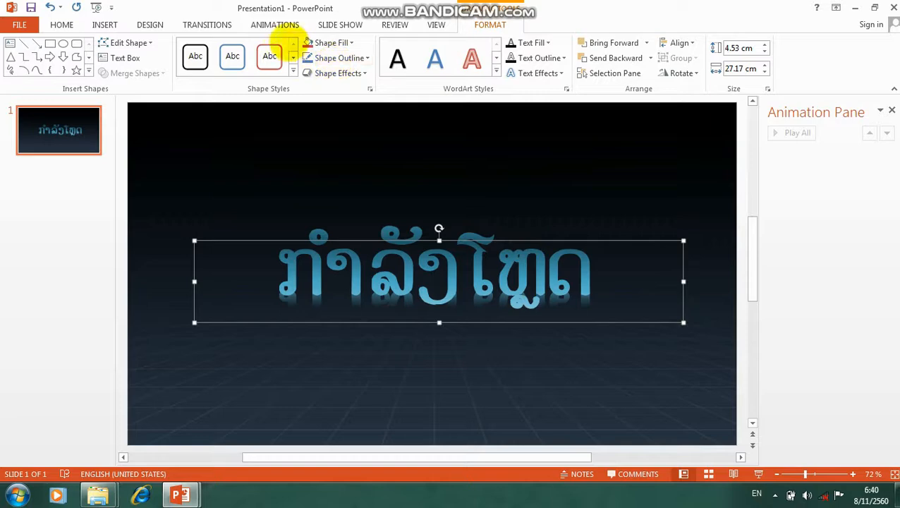
{"action": "left_click", "coordinate": [274, 24]}
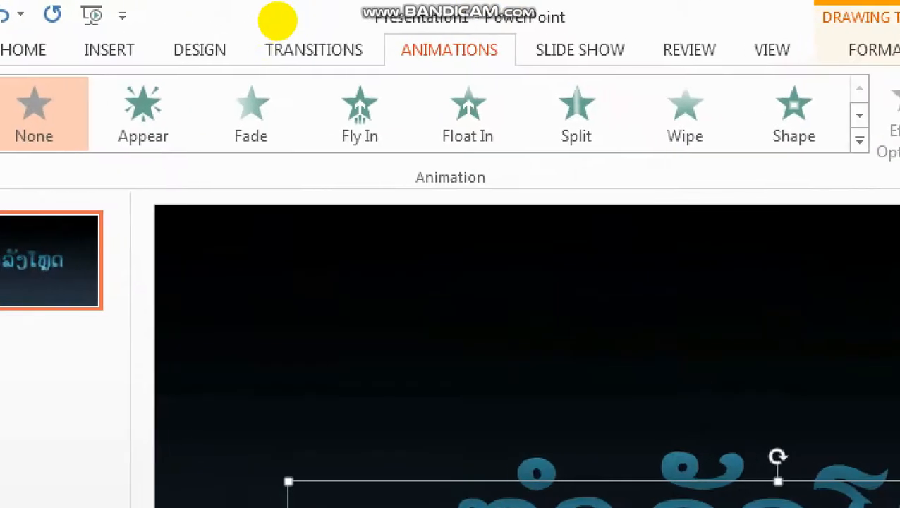
{"action": "left_click", "coordinate": [452, 33]}
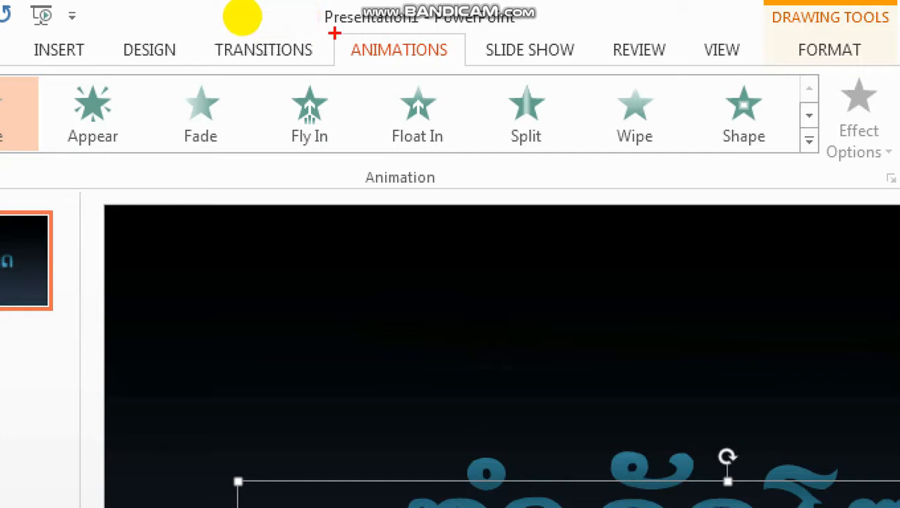
{"action": "mouse_move", "coordinate": [334, 33]}
{"action": "left_mouse_down"}
{"action": "mouse_move", "coordinate": [426, 76]}
{"action": "mouse_move", "coordinate": [470, 77]}
{"action": "mouse_move", "coordinate": [550, 291]}
{"action": "left_mouse_up"}
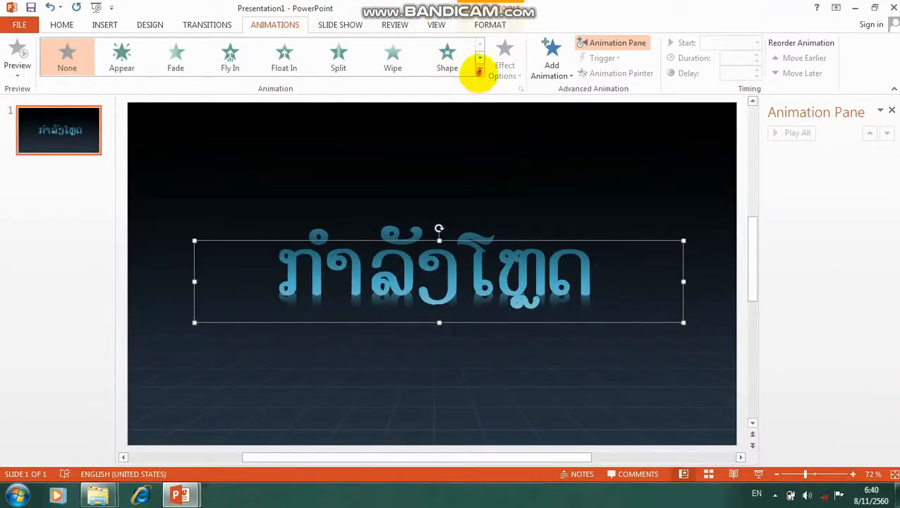
{"action": "left_click", "coordinate": [810, 140]}
{"action": "left_click_drag", "start_coordinate": [480, 221], "coordinate": [468, 282]}
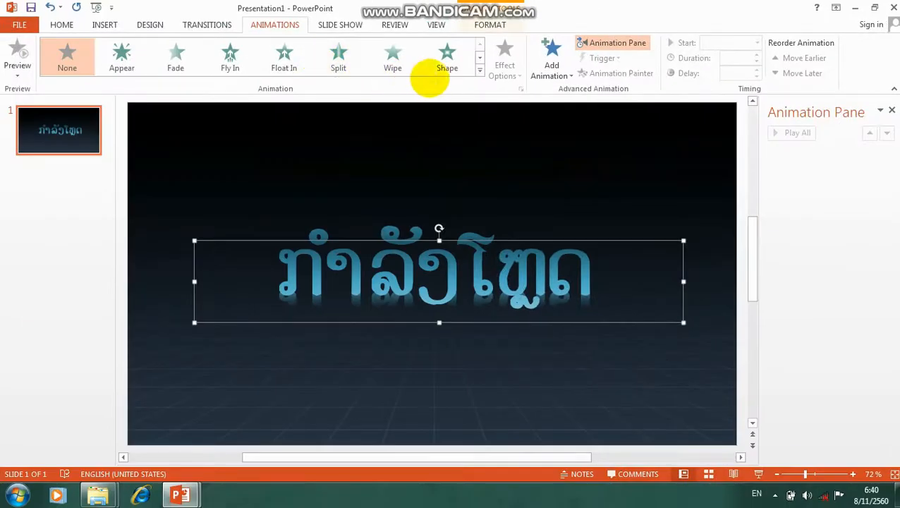
{"action": "left_click", "coordinate": [480, 71]}
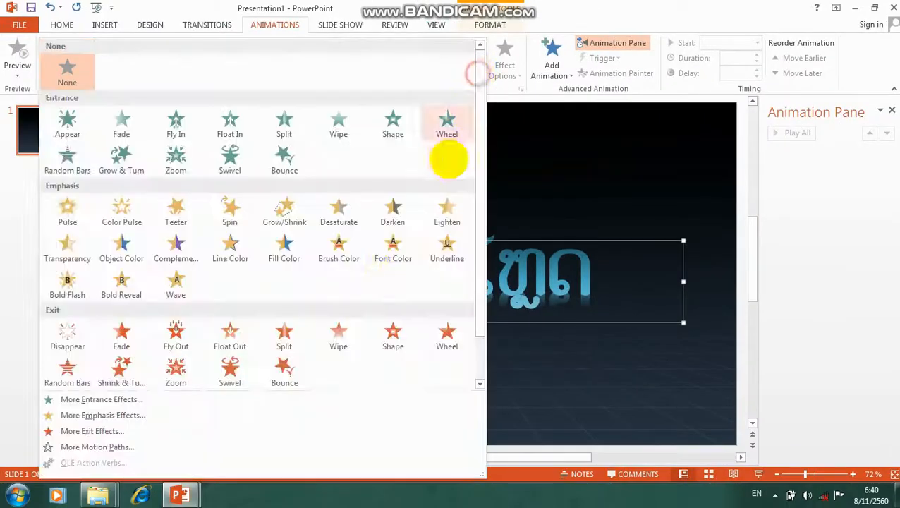
{"action": "left_click", "coordinate": [392, 248]}
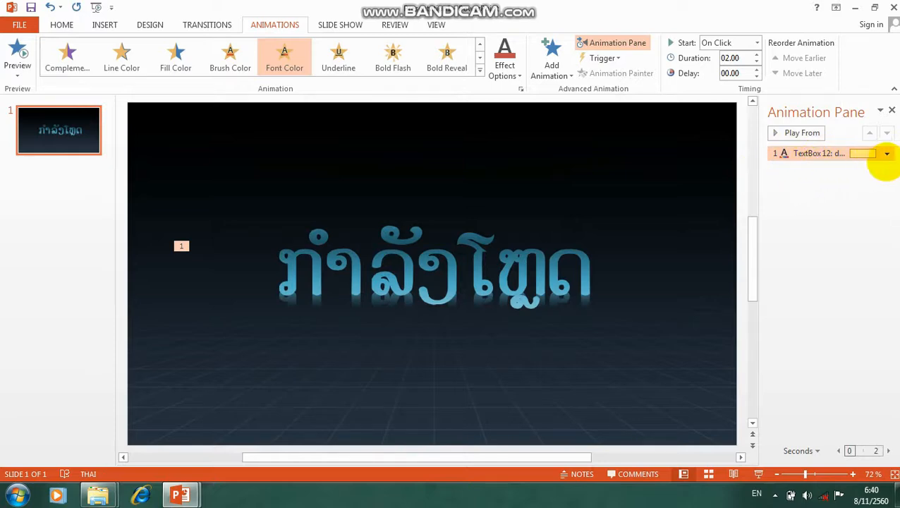
- Open the effect options of the title's Font Color animation and choose red as its font color
{"action": "left_click", "coordinate": [887, 153]}
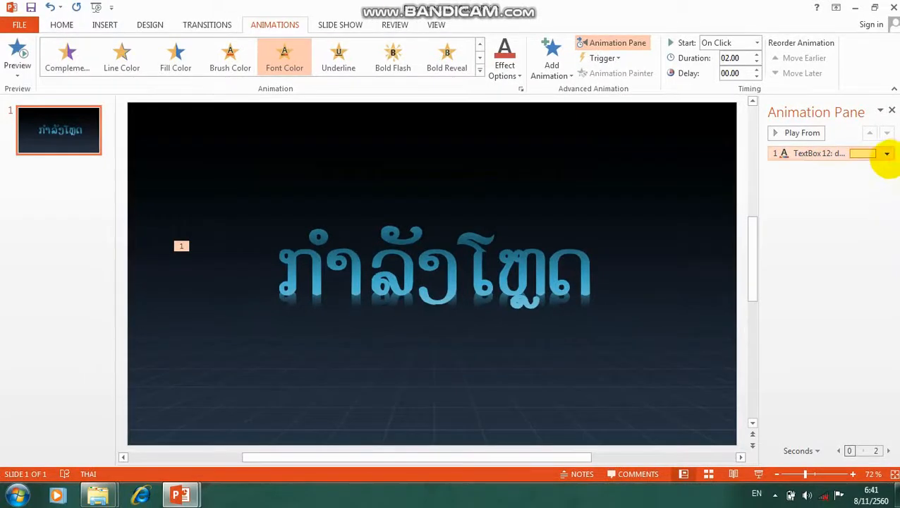
{"action": "left_click", "coordinate": [871, 141]}
{"action": "left_click", "coordinate": [820, 216]}
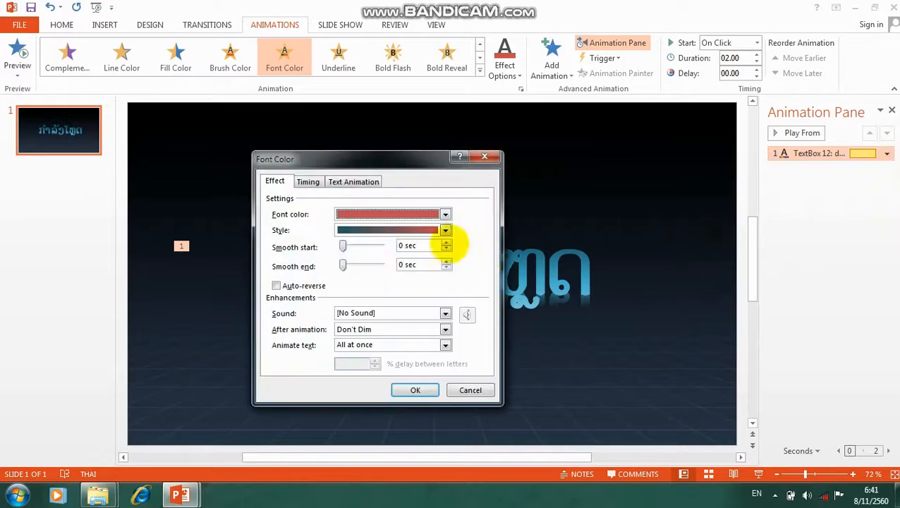
{"action": "left_click_drag", "start_coordinate": [362, 176], "coordinate": [372, 151]}
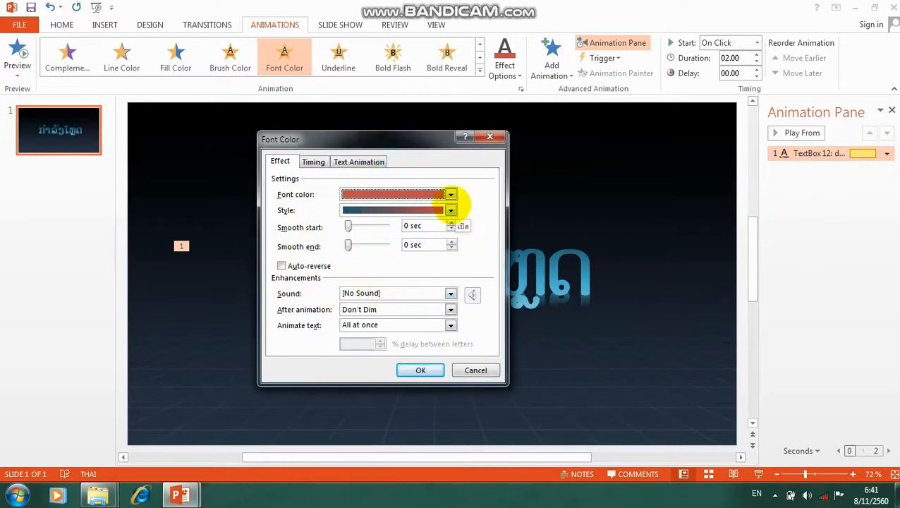
{"action": "left_click", "coordinate": [450, 194]}
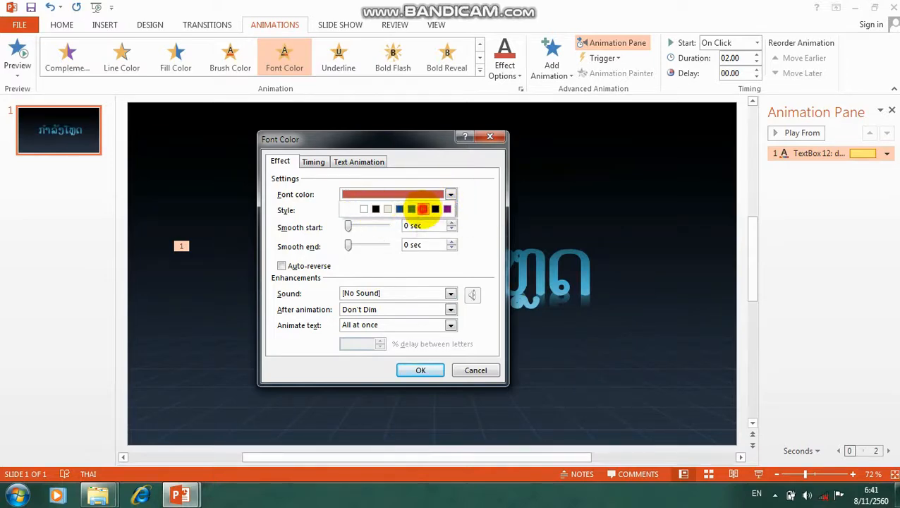
{"action": "left_click", "coordinate": [423, 209]}
- Choose the blue-to-purple-to-red gradient style for the Font Color effect and animate the text By letter
{"action": "left_click", "coordinate": [450, 210]}
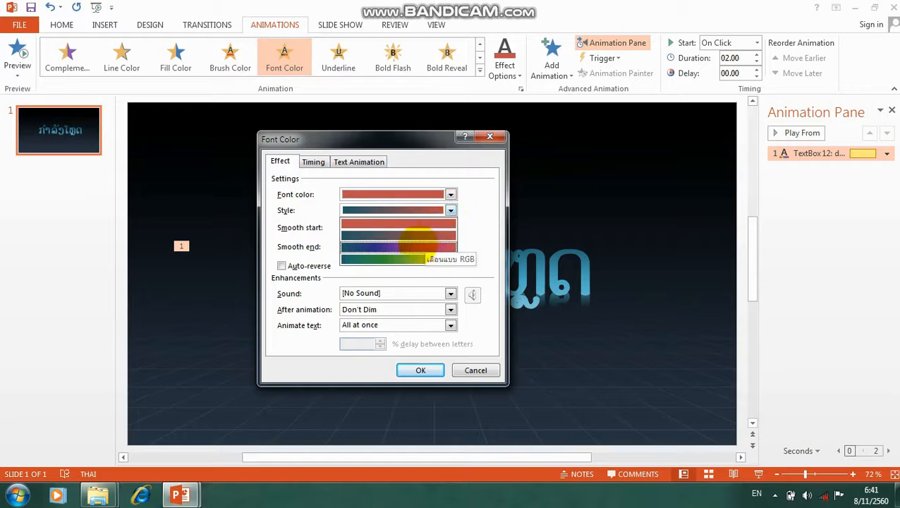
{"action": "left_click", "coordinate": [411, 248]}
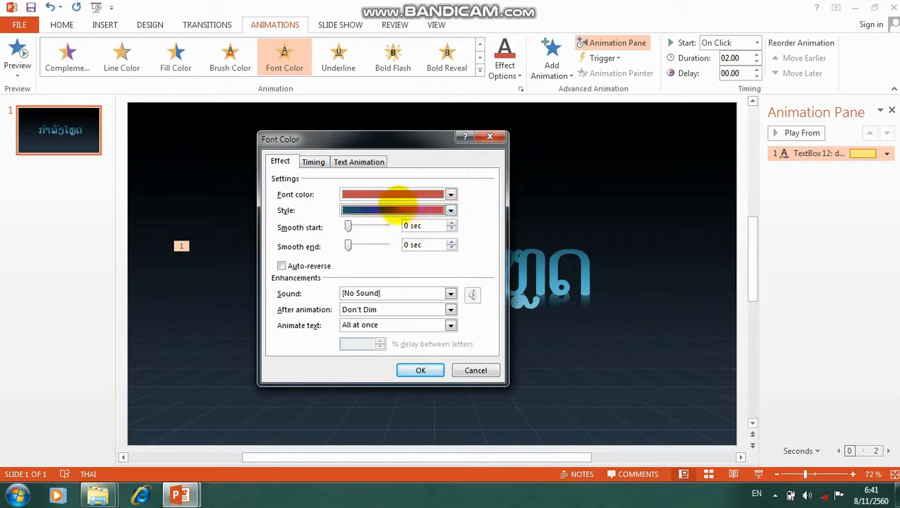
{"action": "left_click", "coordinate": [450, 210]}
{"action": "left_click", "coordinate": [450, 210]}
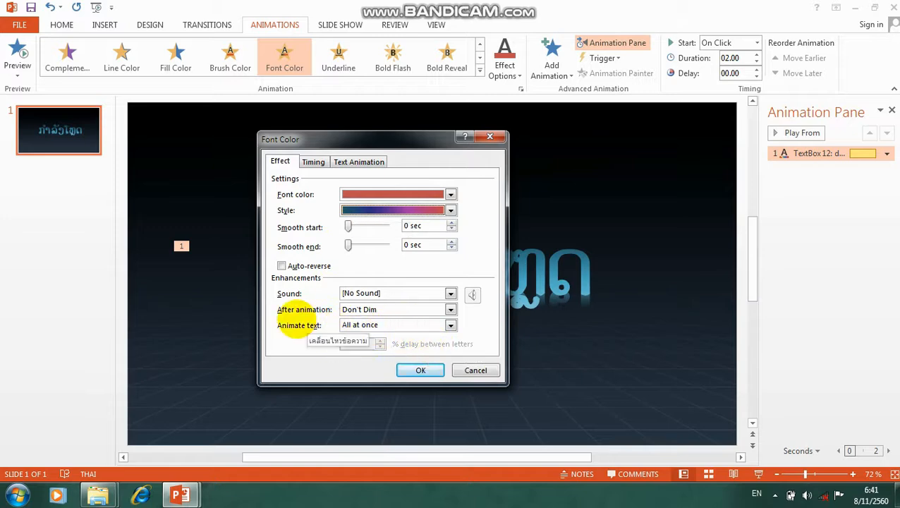
{"action": "left_click", "coordinate": [413, 326]}
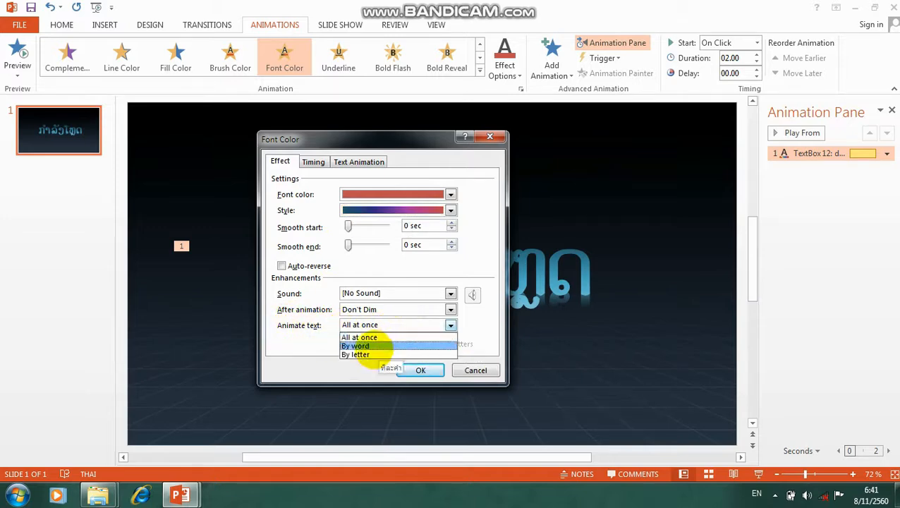
{"action": "left_click", "coordinate": [366, 355]}
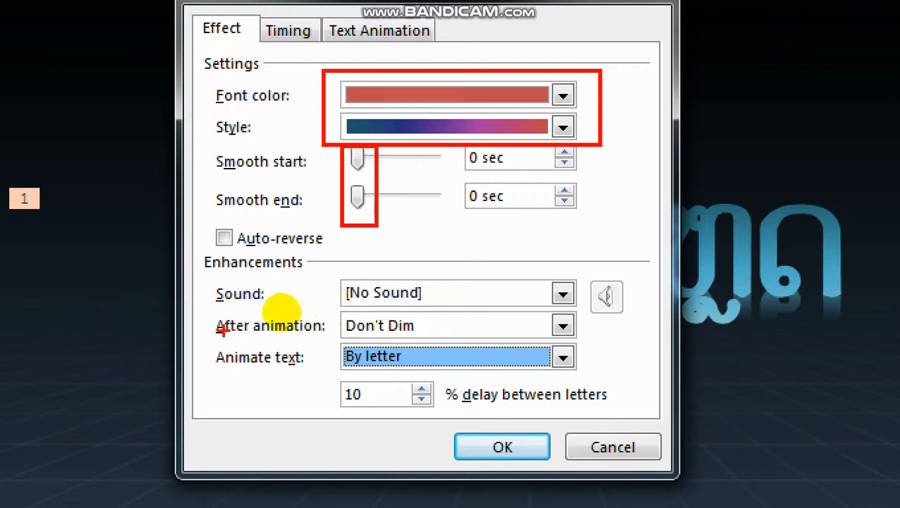
{"action": "mouse_move", "coordinate": [210, 342]}
{"action": "left_mouse_down"}
{"action": "mouse_move", "coordinate": [235, 357]}
{"action": "mouse_move", "coordinate": [311, 372]}
{"action": "left_mouse_up"}
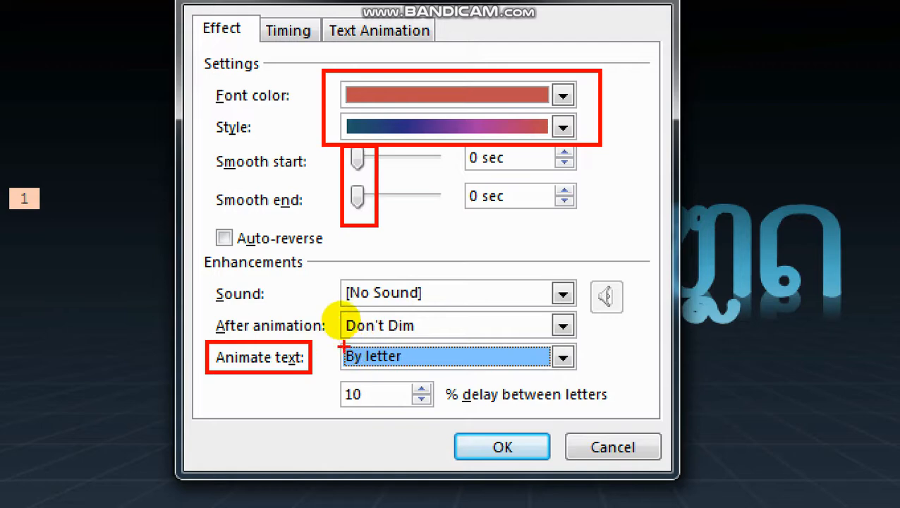
{"action": "mouse_move", "coordinate": [339, 343]}
{"action": "left_mouse_down"}
{"action": "mouse_move", "coordinate": [426, 372]}
{"action": "mouse_move", "coordinate": [554, 373]}
{"action": "left_mouse_up"}
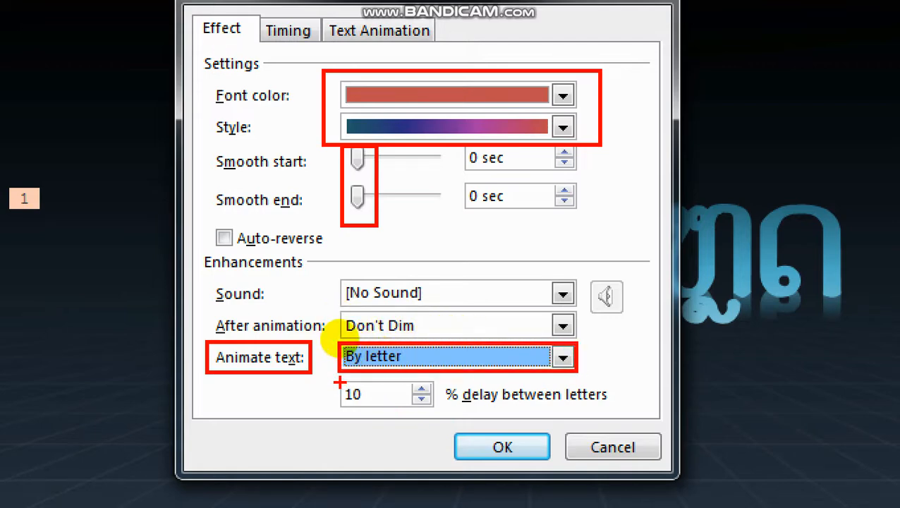
{"action": "left_click_drag", "start_coordinate": [339, 381], "coordinate": [291, 443]}
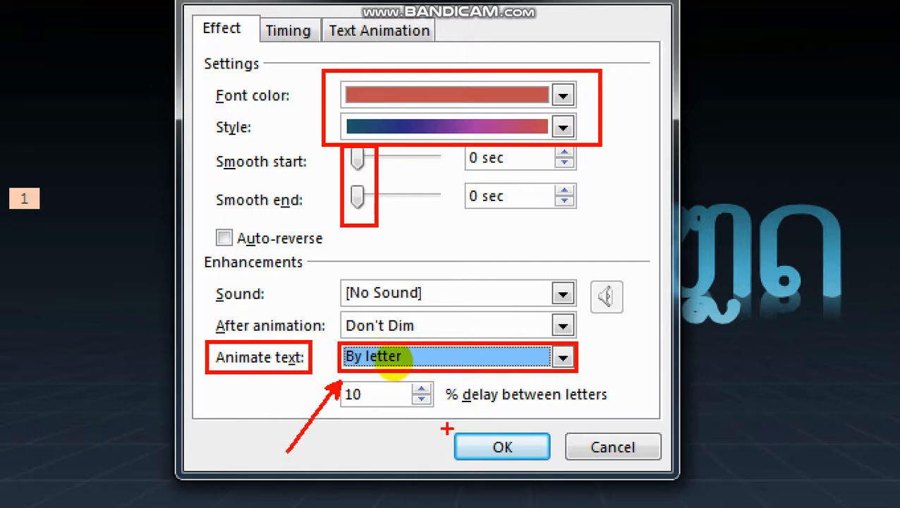
{"action": "left_click_drag", "start_coordinate": [446, 427], "coordinate": [554, 465]}
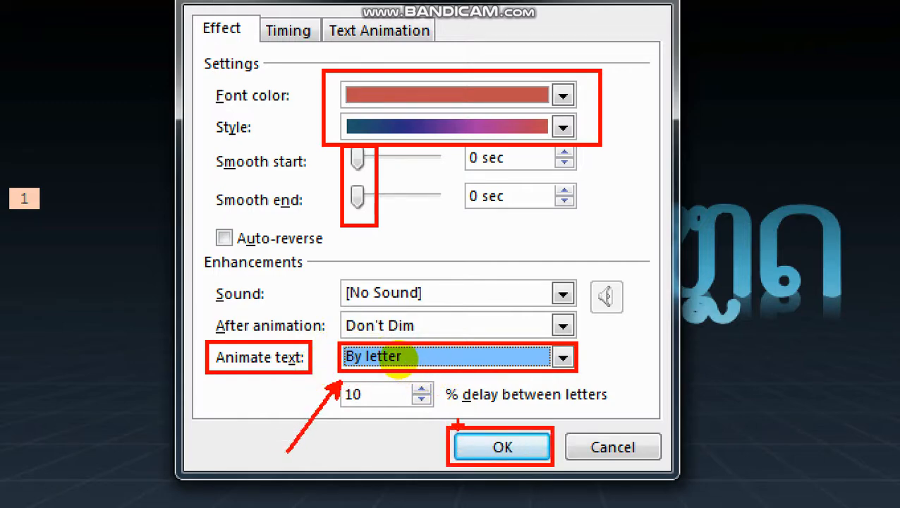
{"action": "left_click_drag", "start_coordinate": [457, 425], "coordinate": [416, 385]}
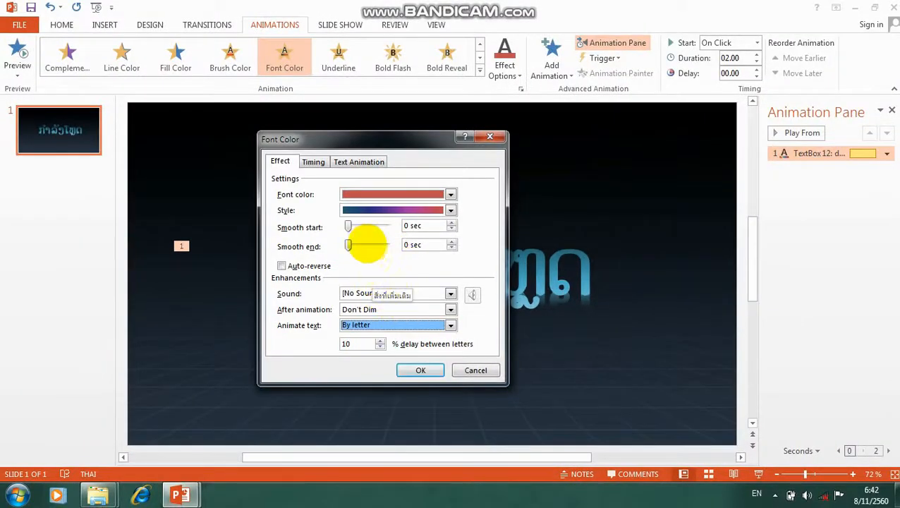
- Set the Font Color effect's timing to start After Previous
{"action": "left_click", "coordinate": [313, 161]}
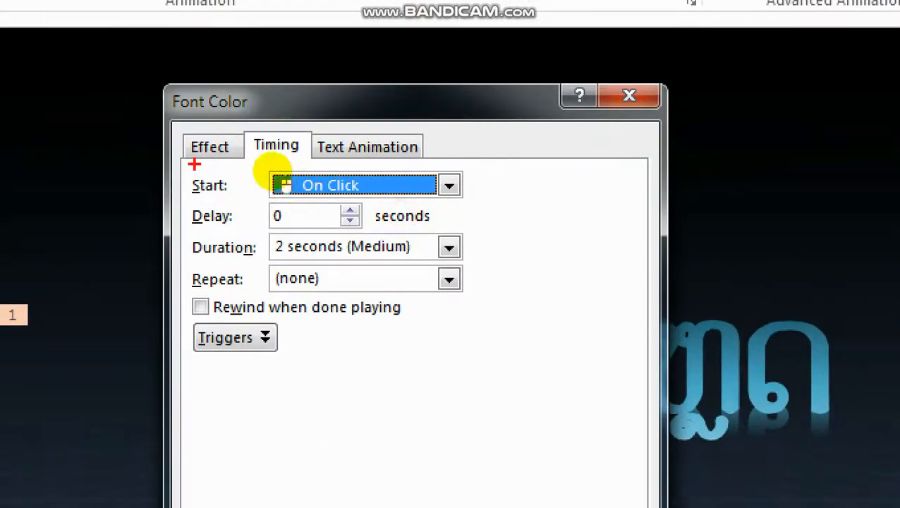
{"action": "mouse_move", "coordinate": [185, 165]}
{"action": "left_mouse_down"}
{"action": "mouse_move", "coordinate": [362, 196]}
{"action": "mouse_move", "coordinate": [466, 202]}
{"action": "left_mouse_up"}
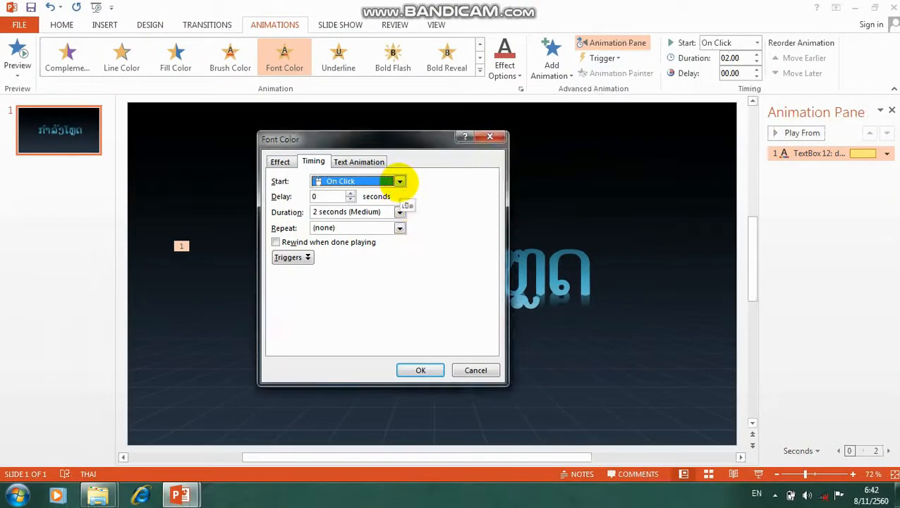
{"action": "left_click", "coordinate": [400, 181]}
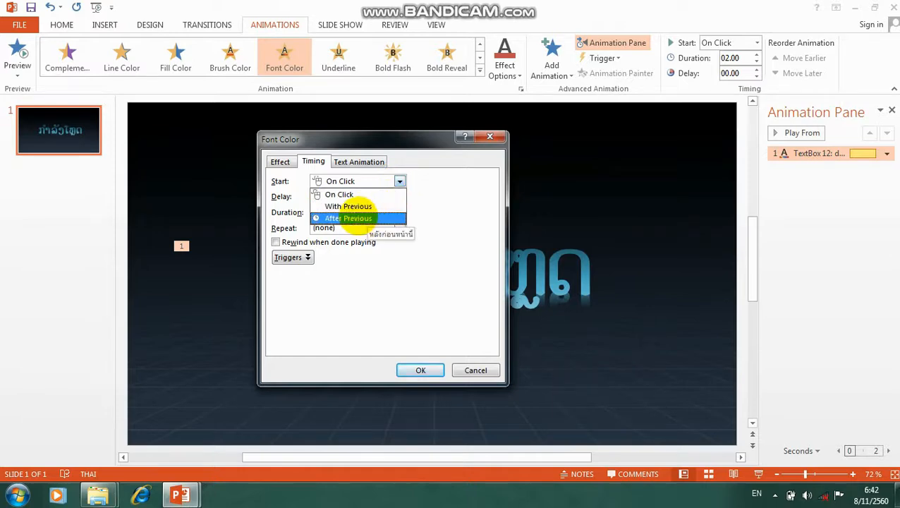
{"action": "left_click", "coordinate": [349, 218]}
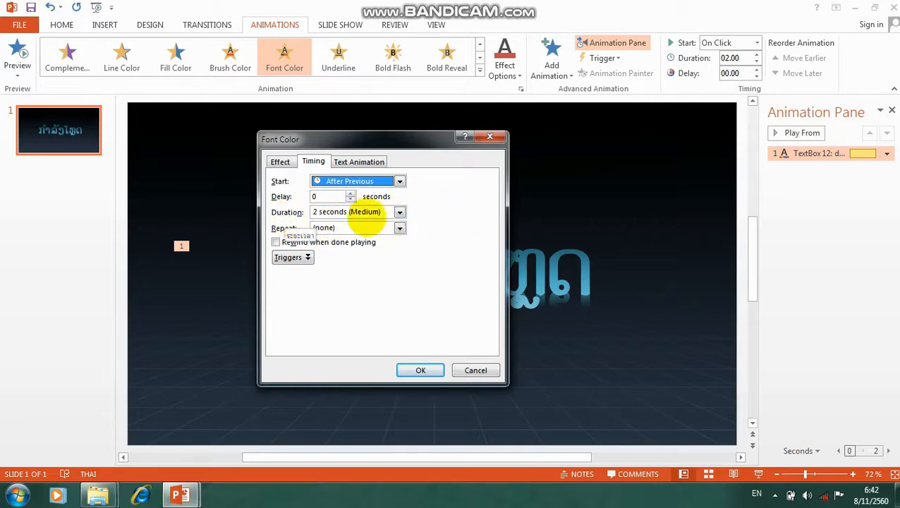
- Set the effect's duration to 3 seconds (Slow) and its repeat to Until Next Click
{"action": "left_click", "coordinate": [399, 211]}
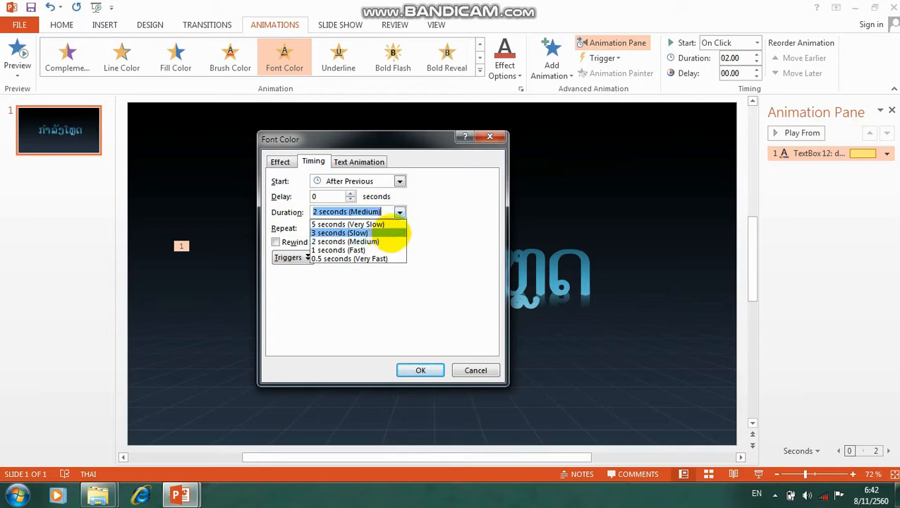
{"action": "left_click", "coordinate": [385, 232]}
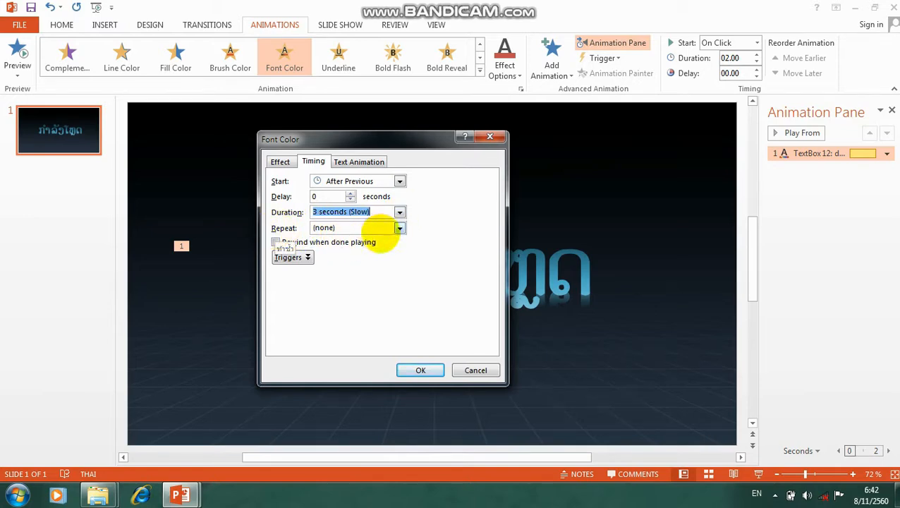
{"action": "left_click", "coordinate": [400, 228]}
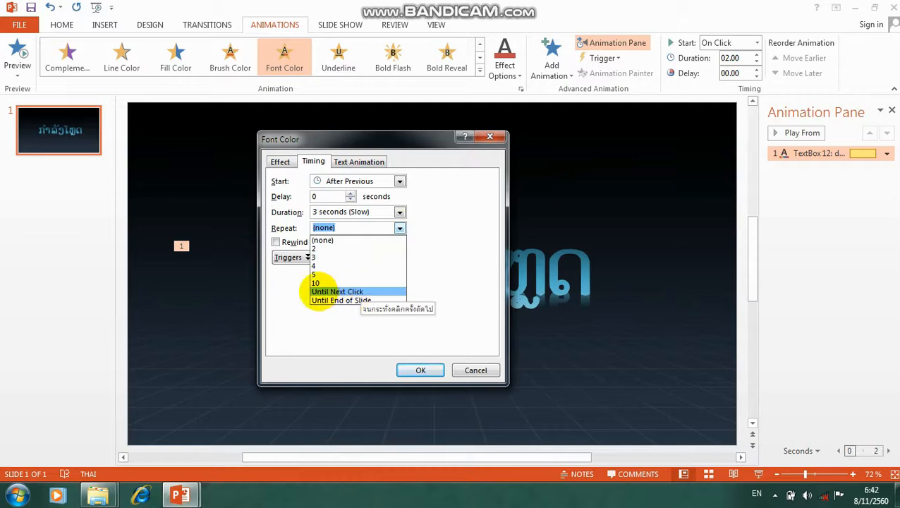
{"action": "left_click", "coordinate": [345, 291]}
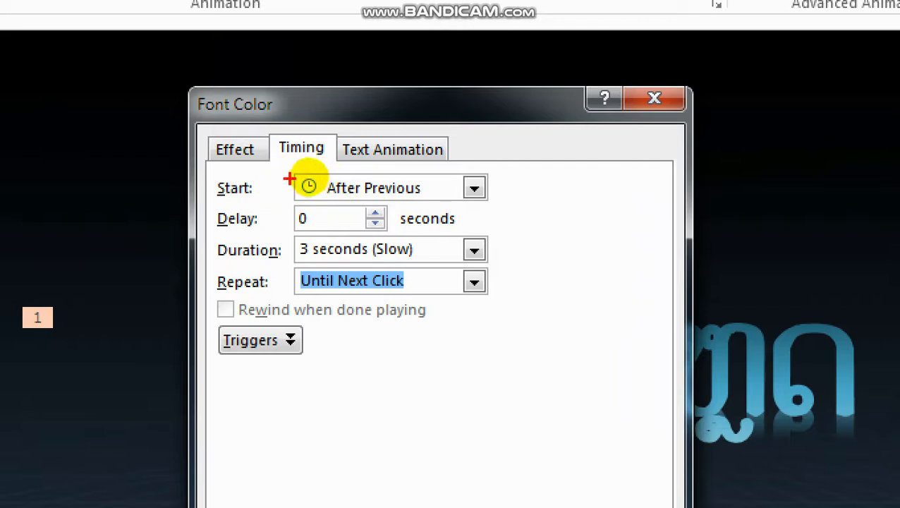
{"action": "mouse_move", "coordinate": [291, 165]}
{"action": "left_mouse_down"}
{"action": "mouse_move", "coordinate": [353, 204]}
{"action": "mouse_move", "coordinate": [487, 207]}
{"action": "left_mouse_up"}
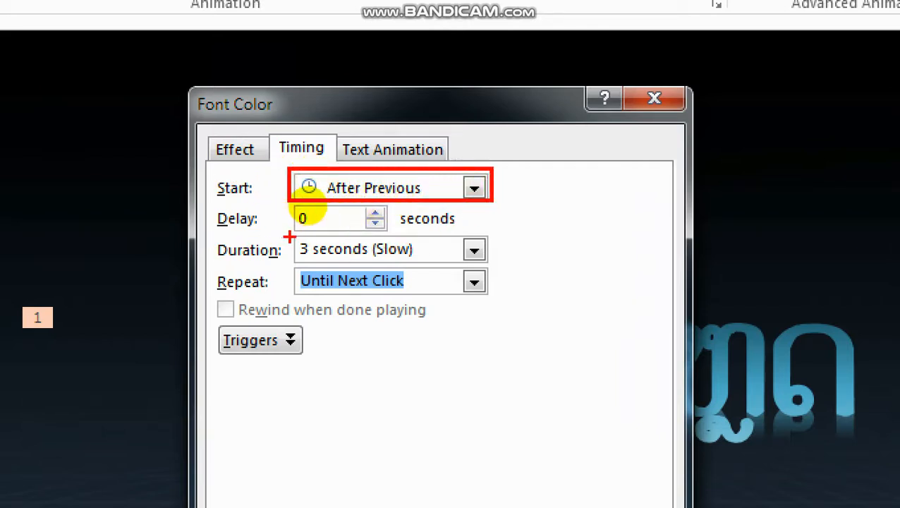
{"action": "mouse_move", "coordinate": [291, 233]}
{"action": "left_mouse_down"}
{"action": "mouse_move", "coordinate": [346, 261]}
{"action": "mouse_move", "coordinate": [493, 264]}
{"action": "left_mouse_up"}
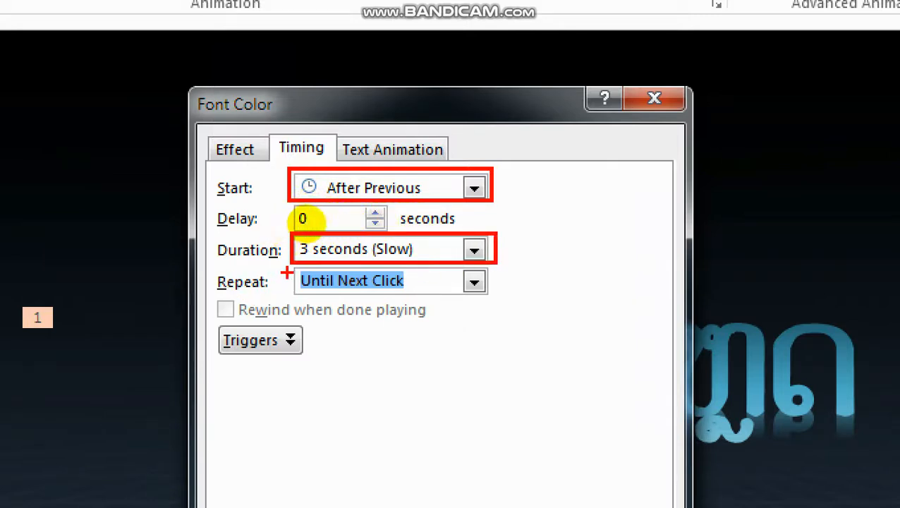
{"action": "mouse_move", "coordinate": [289, 265]}
{"action": "left_mouse_down"}
{"action": "mouse_move", "coordinate": [325, 290]}
{"action": "mouse_move", "coordinate": [498, 296]}
{"action": "left_mouse_up"}
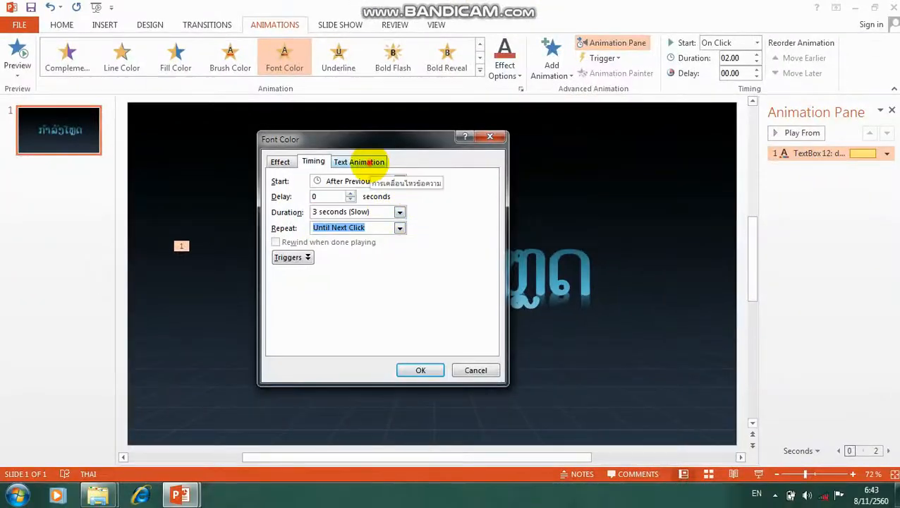
- Check the effect's text grouping options and apply the Font Color animation settings
{"action": "left_click", "coordinate": [368, 162]}
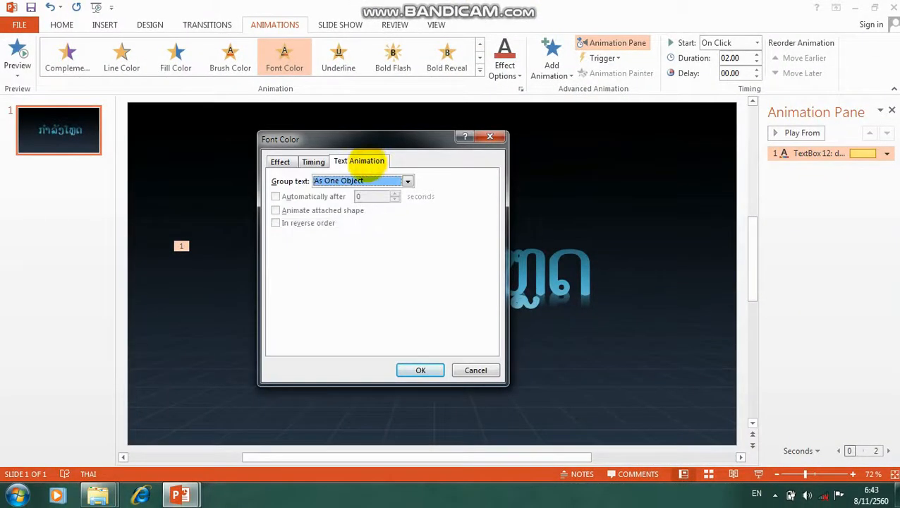
{"action": "left_click", "coordinate": [314, 162]}
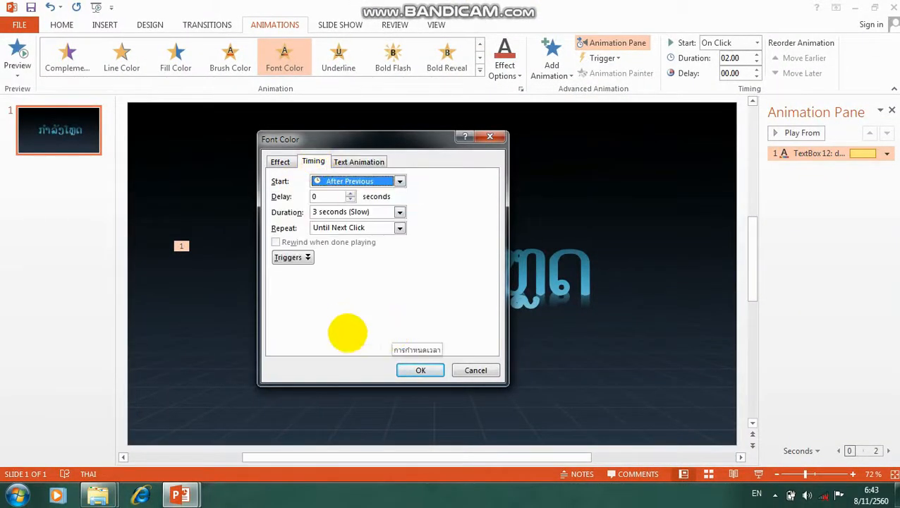
{"action": "left_click", "coordinate": [420, 370]}
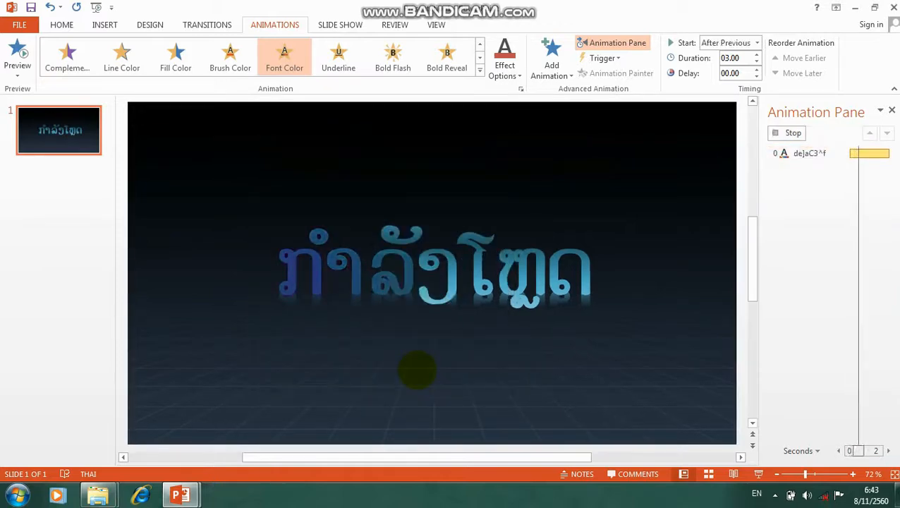